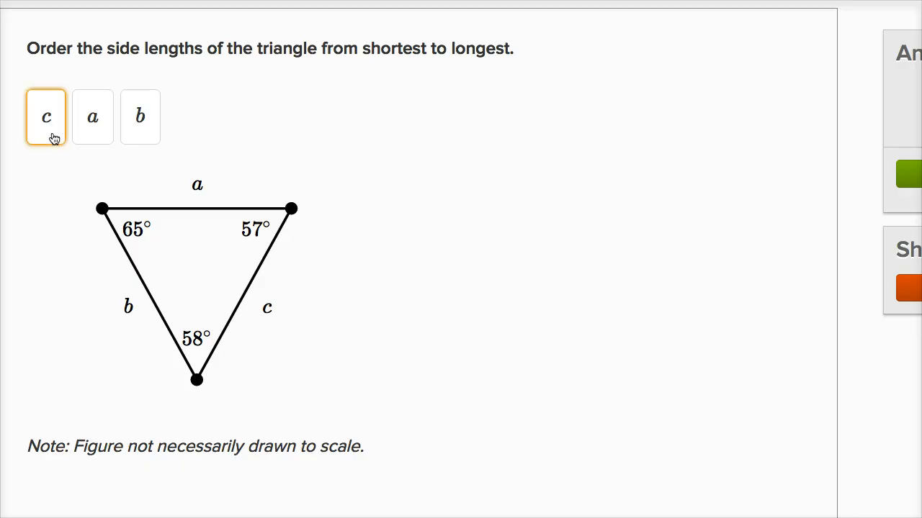
# Arrange the side tiles shortest to longest as b, a, c.
pyautogui.moveTo(52, 137)
pyautogui.mouseDown()
pyautogui.moveTo(108, 141)
pyautogui.moveTo(43, 135)
pyautogui.mouseUp()
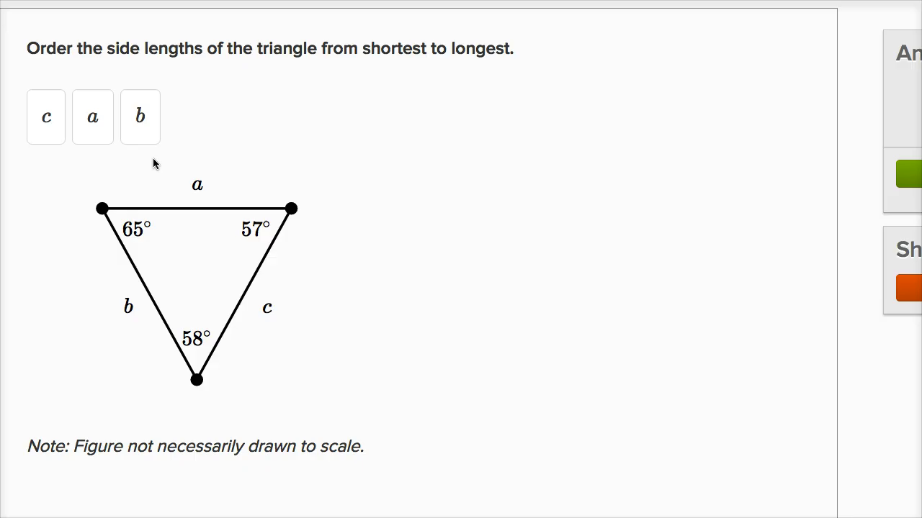
pyautogui.moveTo(145, 137); pyautogui.dragTo(36, 137)
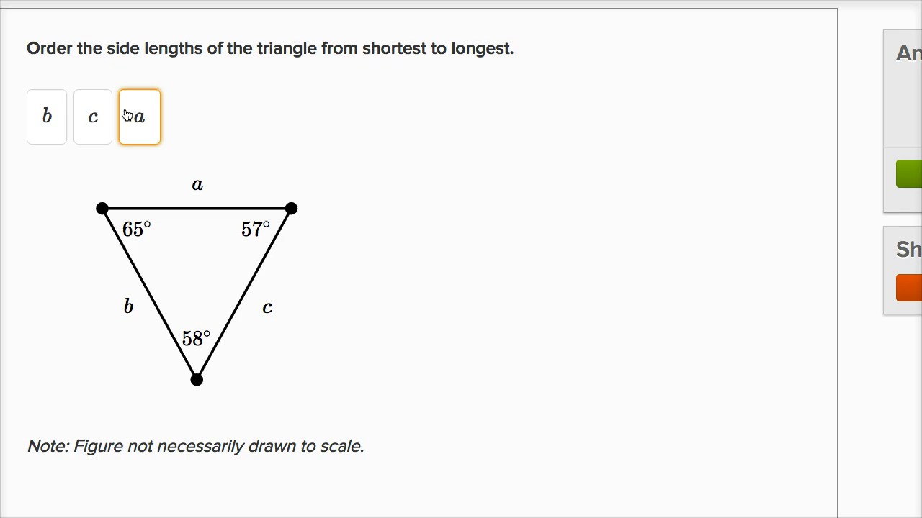
pyautogui.moveTo(139, 117); pyautogui.dragTo(94, 116)
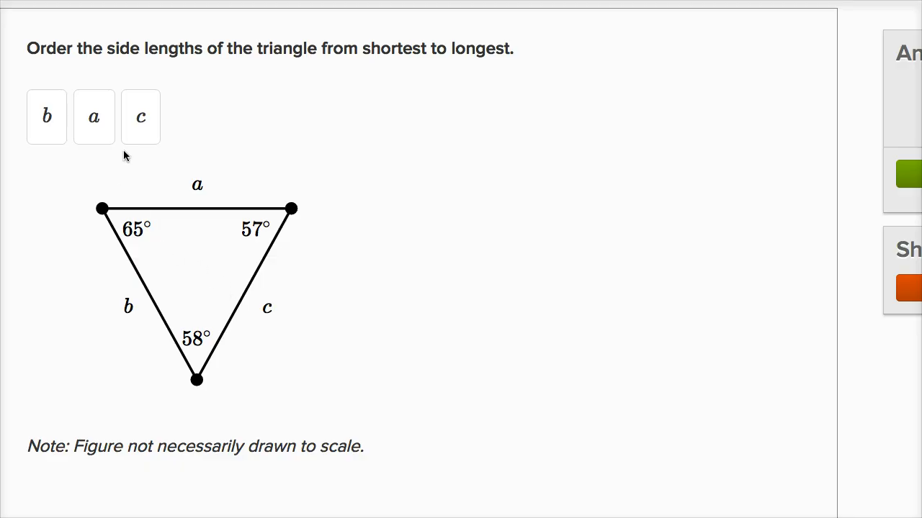
pyautogui.click(156, 144)
# Check the side-order answer and advance to the angle-ordering problem.
pyautogui.click(908, 174)
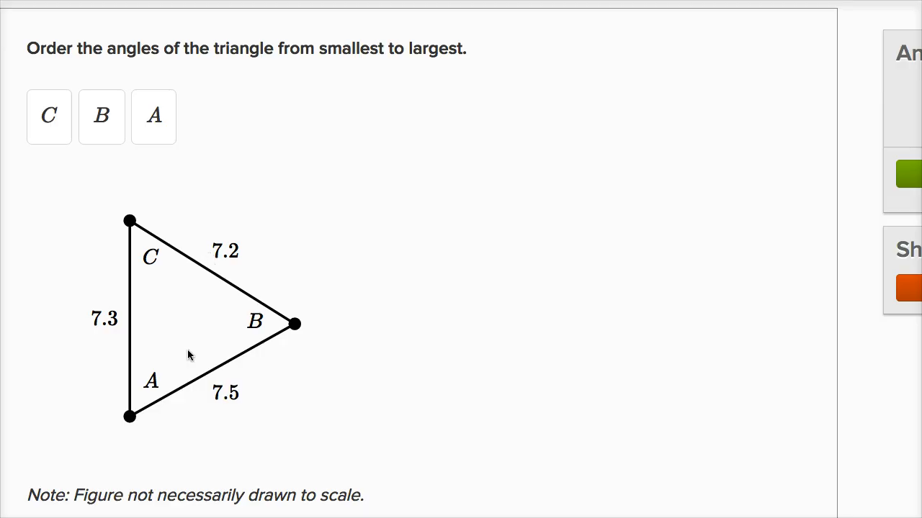
pyautogui.click(115, 112)
# Arrange the angle tiles smallest to largest as A, B, C.
pyautogui.moveTo(153, 115); pyautogui.dragTo(47, 111)
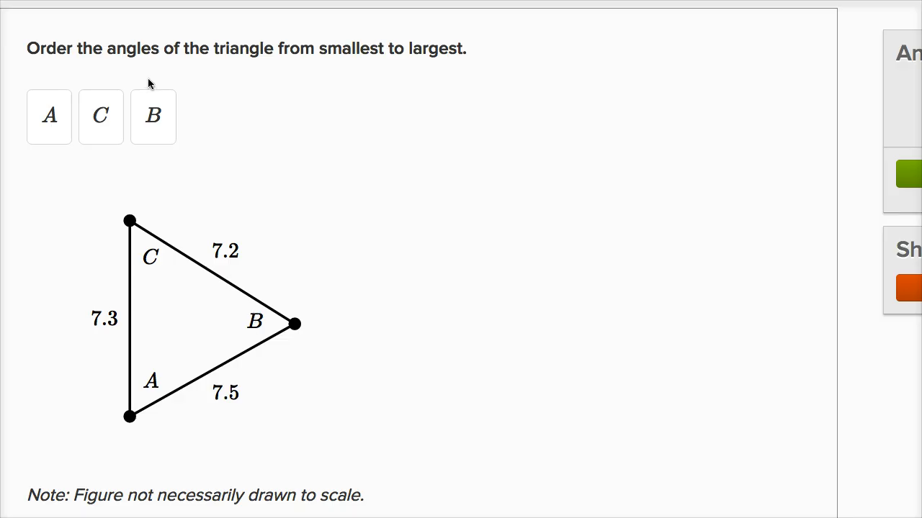
pyautogui.moveTo(152, 131); pyautogui.dragTo(107, 136)
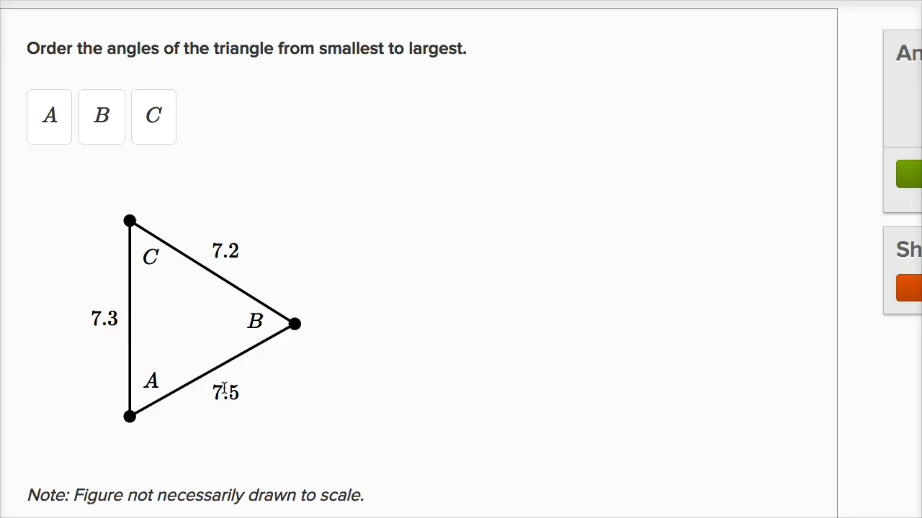
pyautogui.click(157, 124)
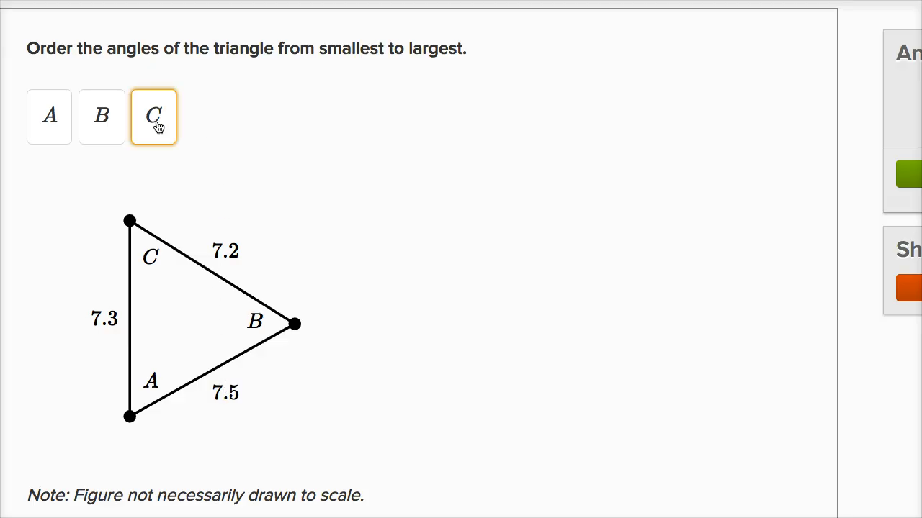